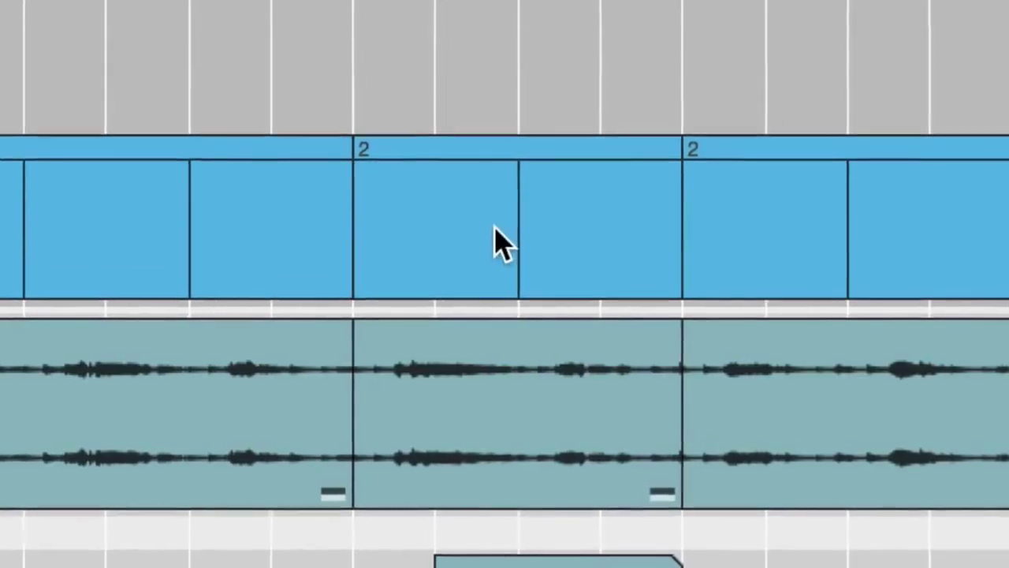
Switch the second drum clip to Loop 4: 70_Stir_SN_SN_07.rx2.
{"action": "left_click", "coordinate": [471, 228]}
{"action": "left_click", "coordinate": [372, 143]}
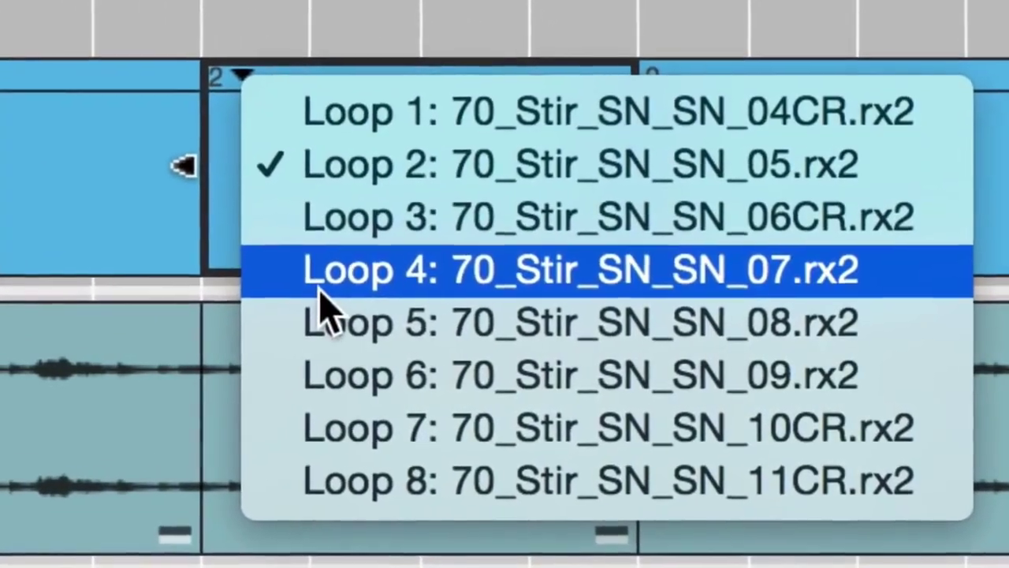
{"action": "left_click", "coordinate": [339, 284]}
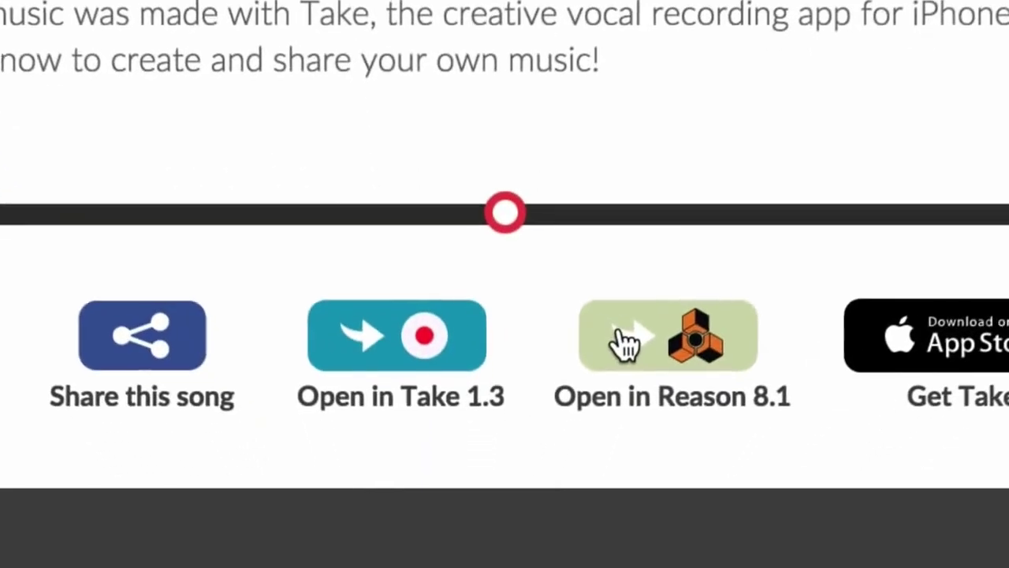
Send the I wonder song to Reason 8.1 and start playback there.
{"action": "left_click", "coordinate": [626, 347]}
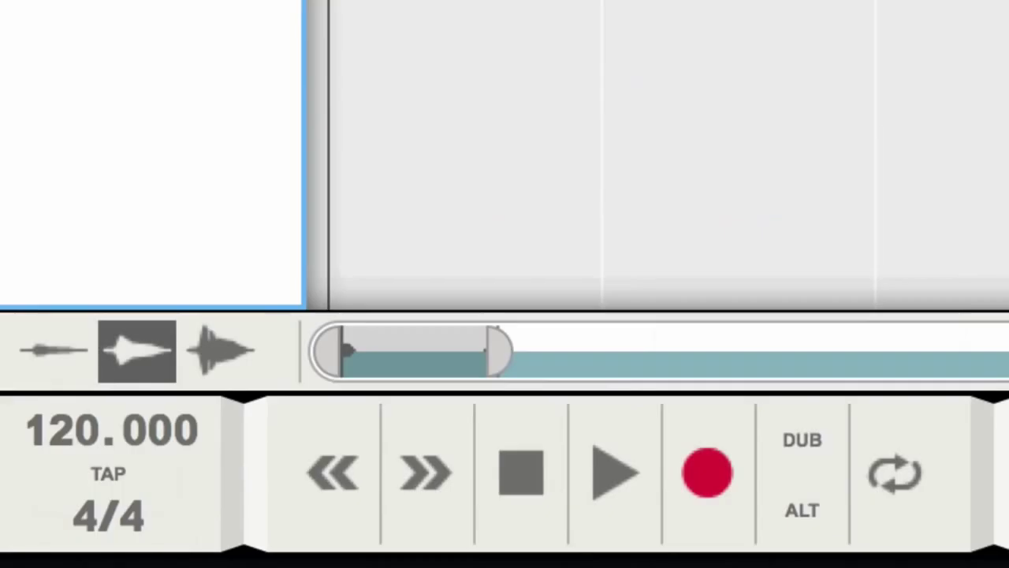
{"action": "left_click", "coordinate": [615, 473]}
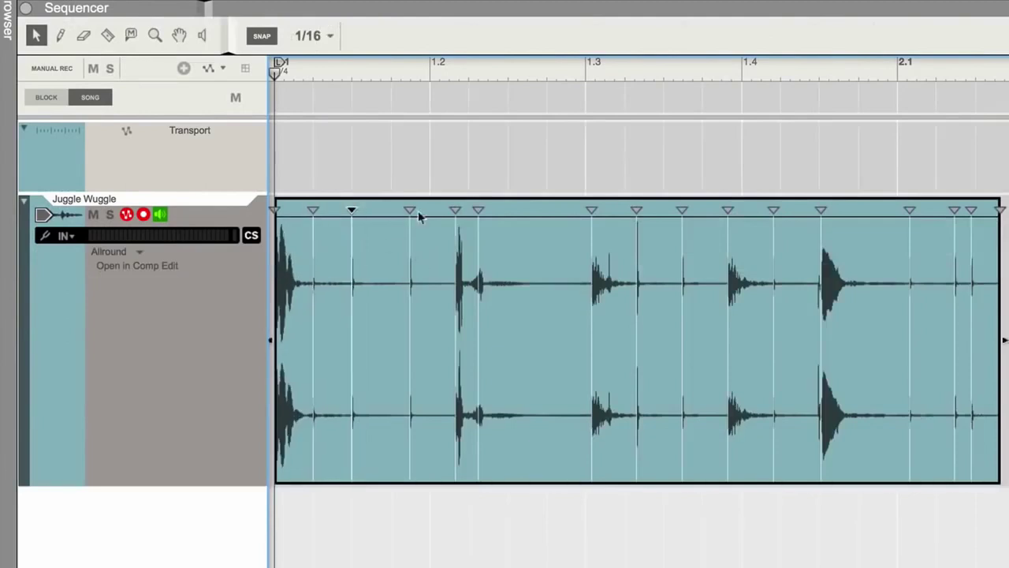
Move a Juggle Wuggle slice marker earlier, then zoom out with G to show the whole vocal clip.
{"action": "left_click_drag", "start_coordinate": [456, 208], "coordinate": [432, 211]}
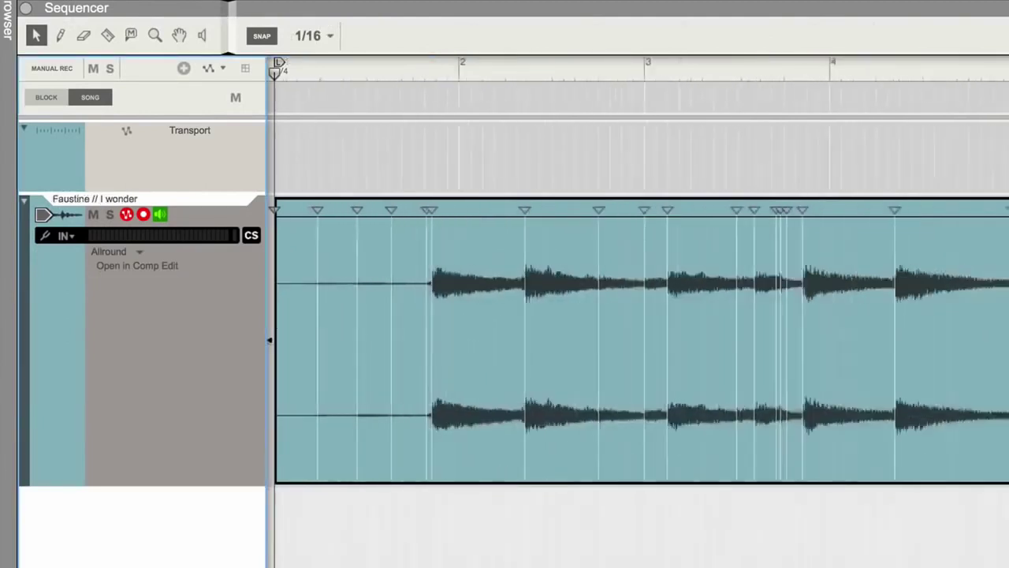
{"action": "key", "text": "g"}
{"action": "key", "text": "g"}
{"action": "key", "text": "g"}
{"action": "key", "text": "g"}
{"action": "key", "text": "g"}
{"action": "key", "text": "g"}
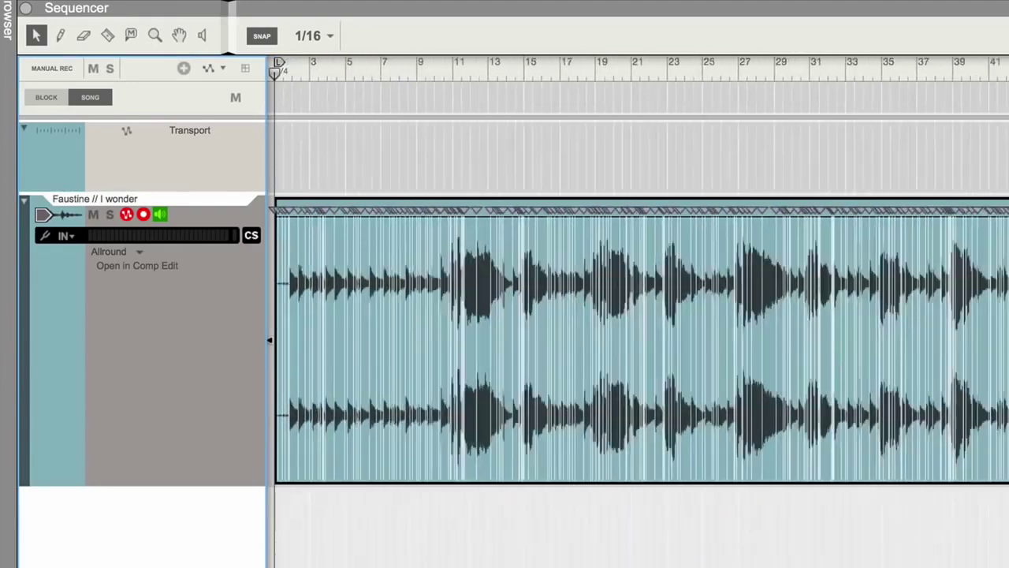
{"action": "key", "text": "g"}
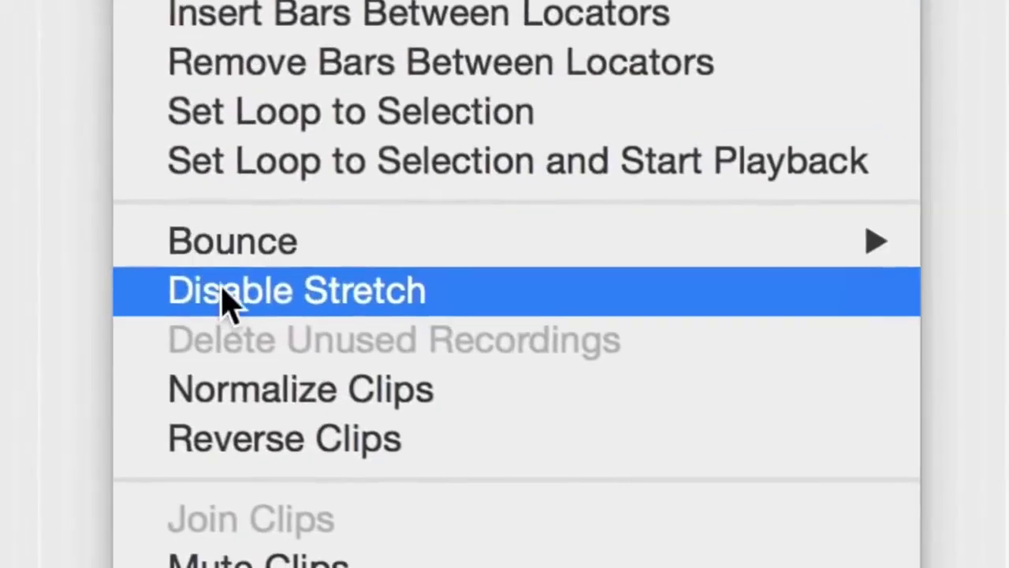
Disable stretch on the vocal clip, turn off the metronome click, and start playback.
{"action": "left_click", "coordinate": [227, 304]}
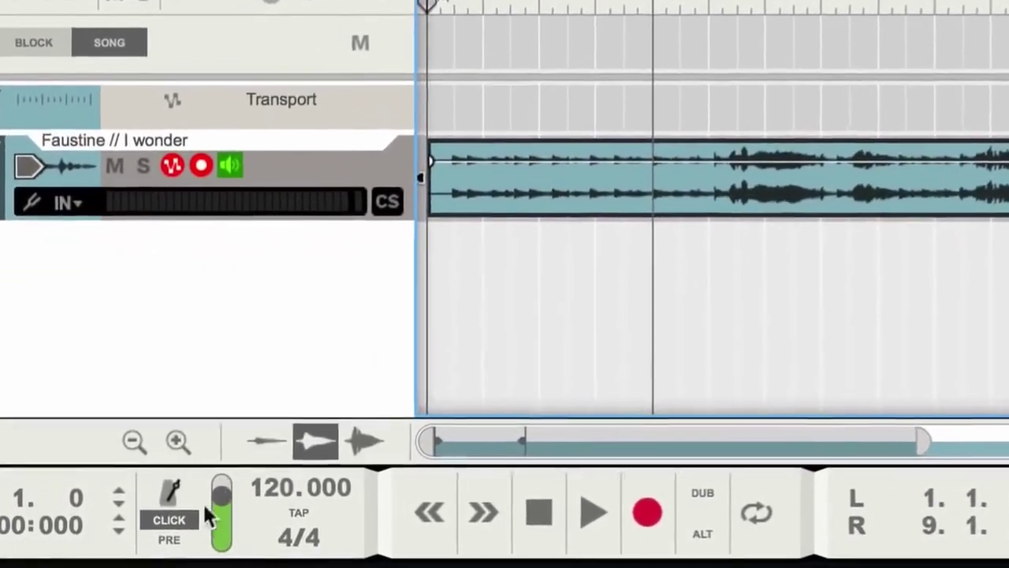
{"action": "left_click", "coordinate": [157, 526]}
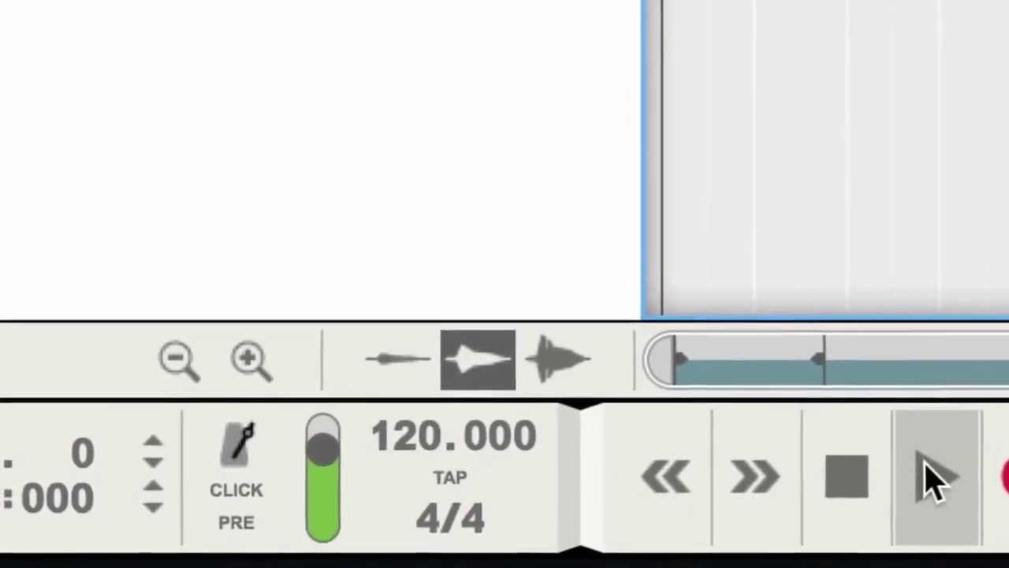
{"action": "left_click", "coordinate": [934, 481]}
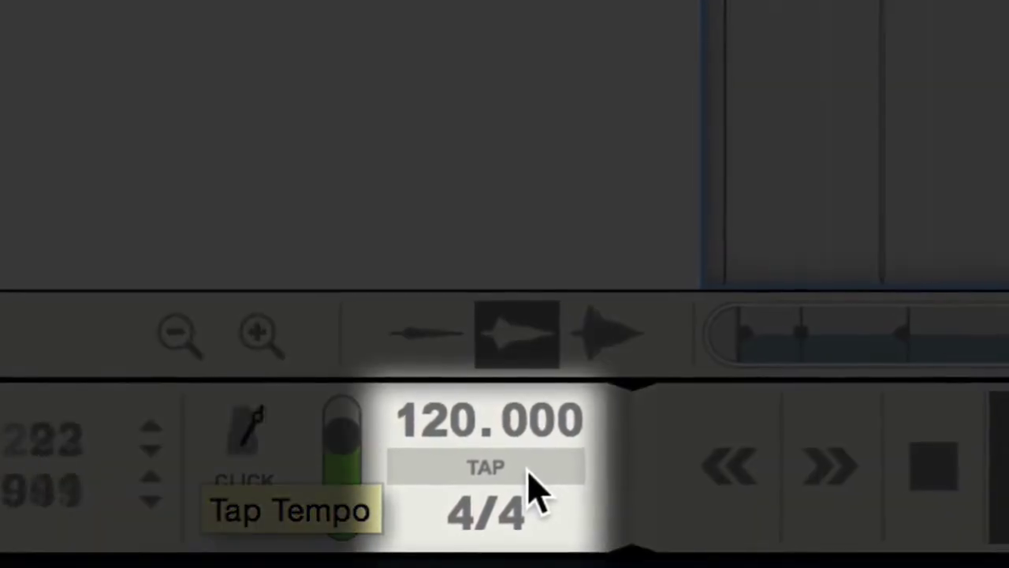
Tap the tempo along with the vocal until it settles around 56 BPM.
{"action": "left_click", "coordinate": [536, 480]}
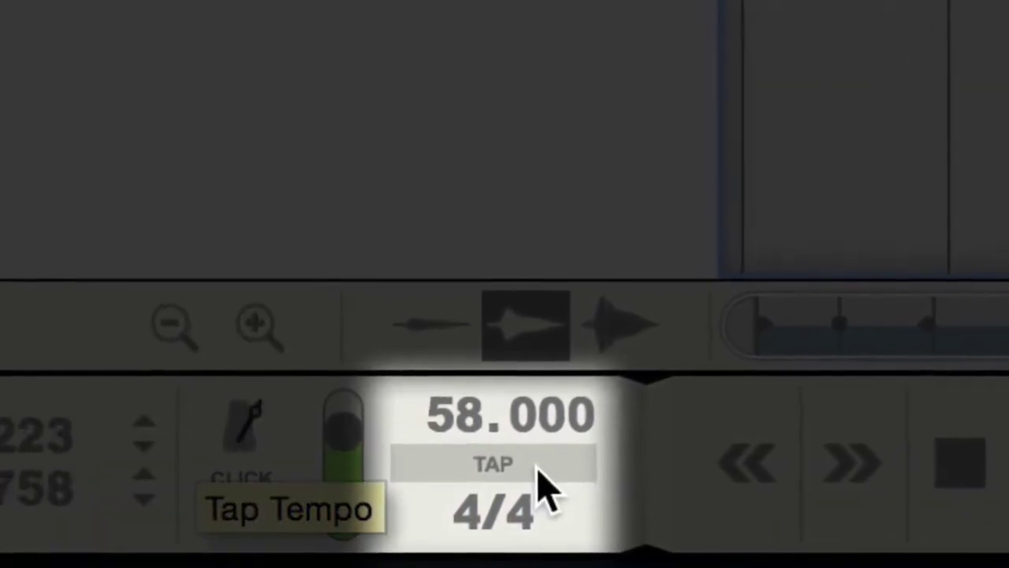
{"action": "left_click", "coordinate": [536, 480]}
{"action": "left_click", "coordinate": [544, 466]}
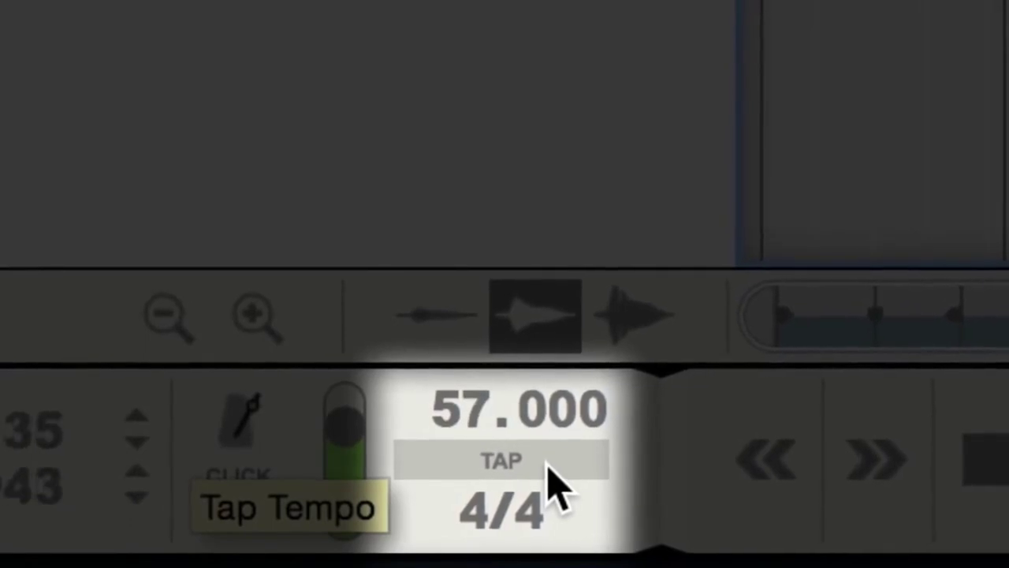
{"action": "left_click", "coordinate": [543, 466]}
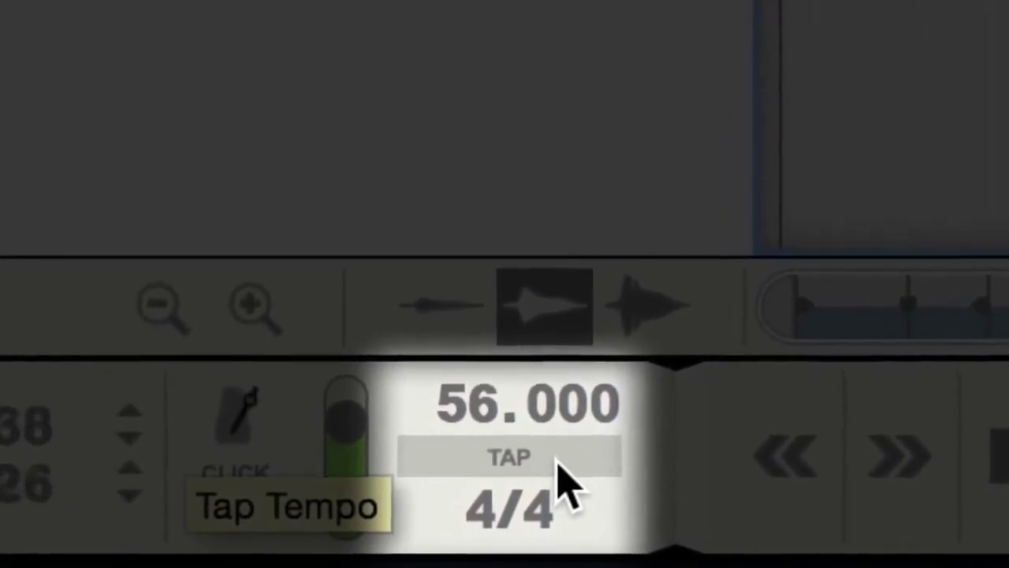
{"action": "left_click", "coordinate": [555, 466]}
{"action": "left_click", "coordinate": [557, 465]}
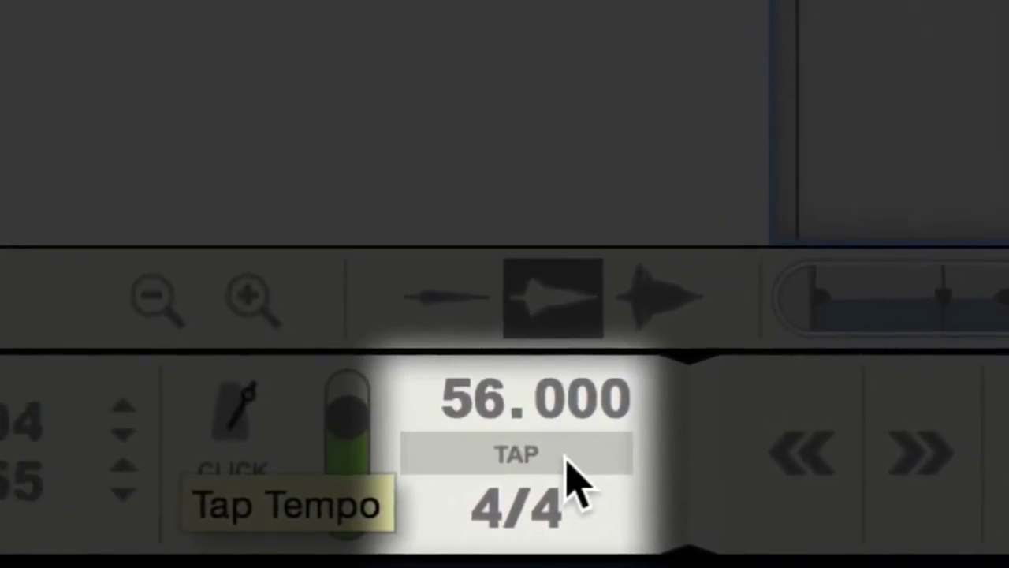
{"action": "left_click", "coordinate": [566, 471]}
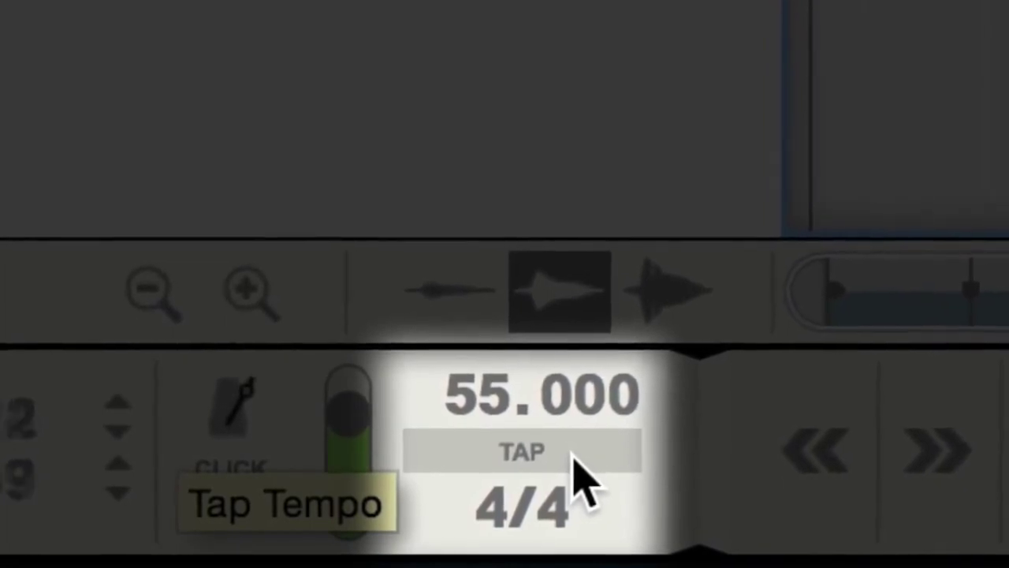
{"action": "left_click", "coordinate": [581, 480]}
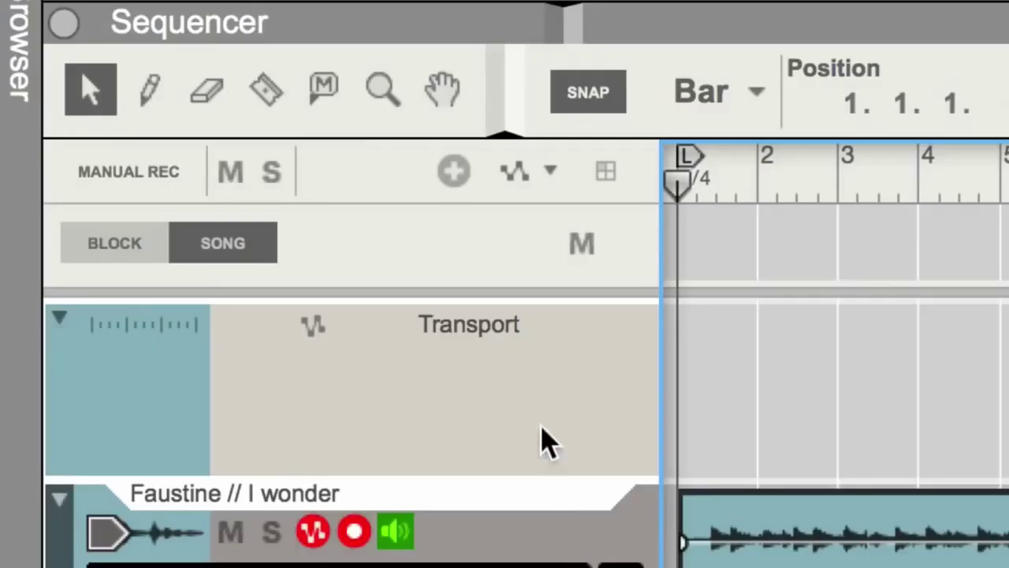
Add a Tempo automation lane to the Transport track.
{"action": "left_click", "coordinate": [176, 186]}
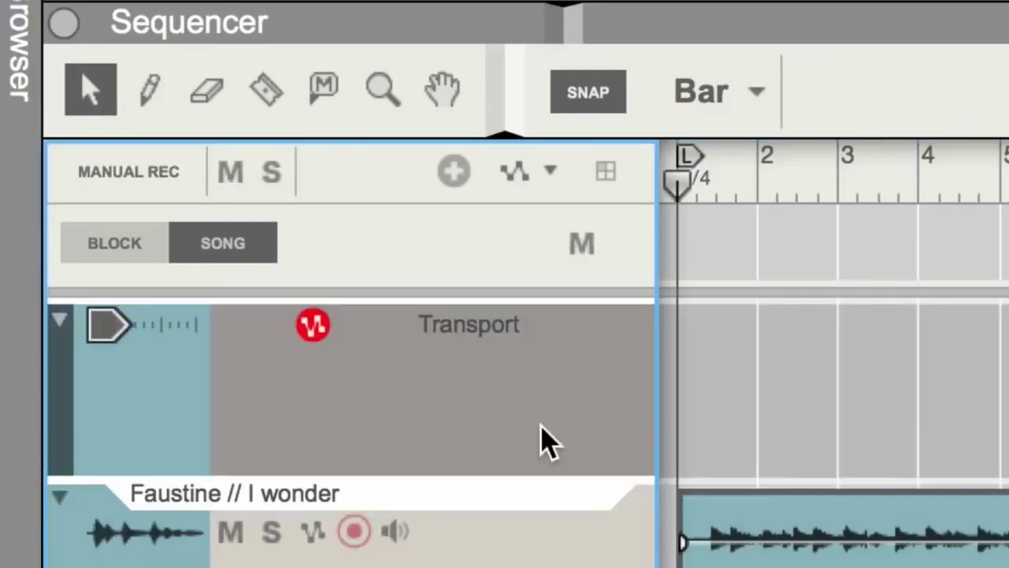
{"action": "left_click", "coordinate": [551, 171]}
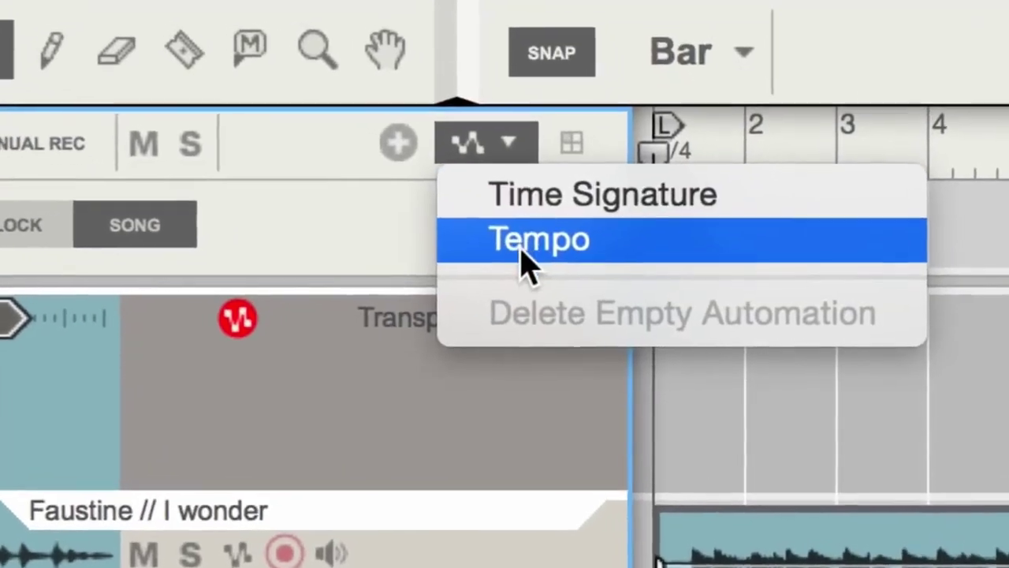
{"action": "left_click", "coordinate": [545, 251]}
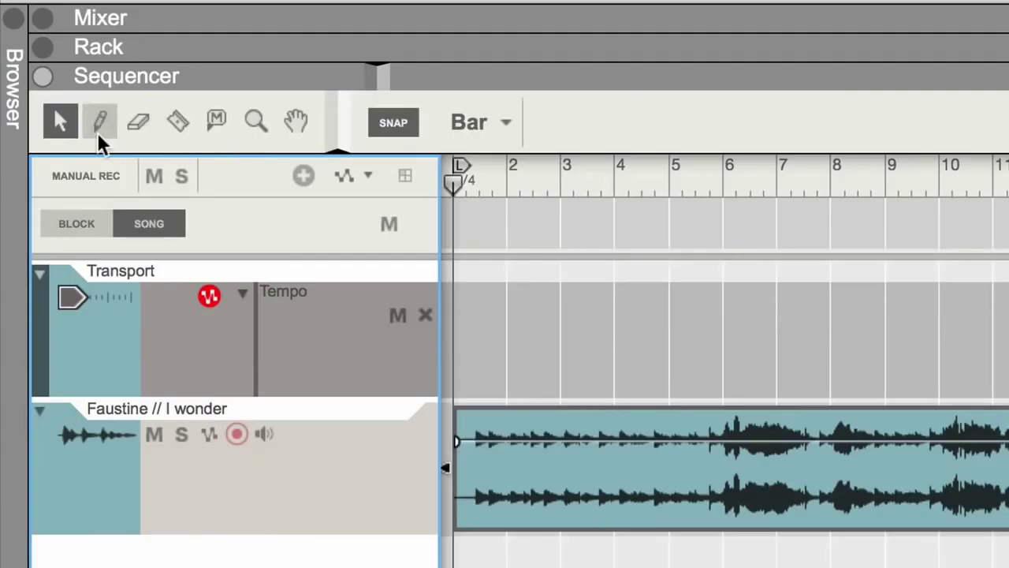
Draw a tempo clip spanning about 27 bars and move the vocal clip to start at bar 1.
{"action": "left_click", "coordinate": [97, 131]}
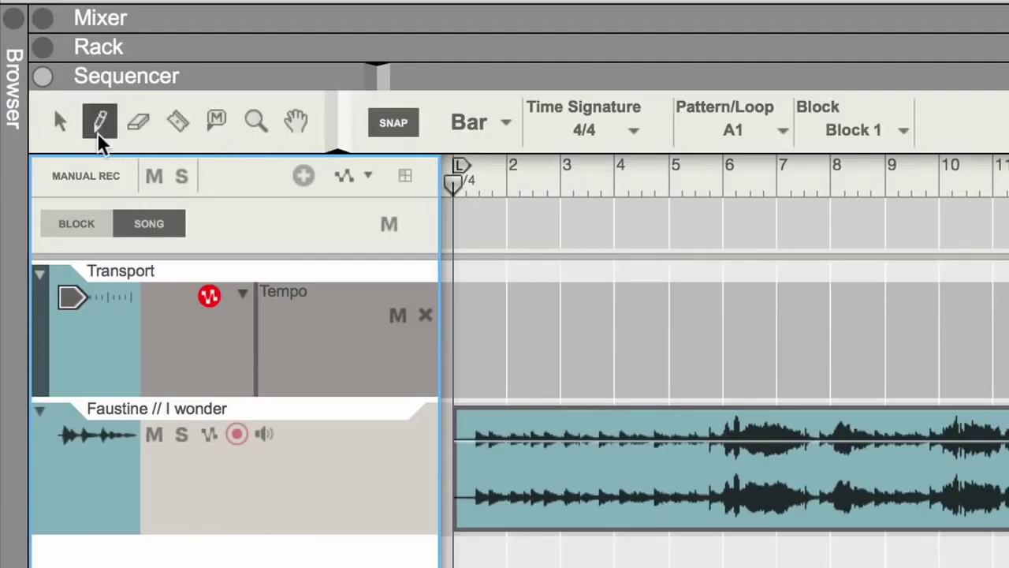
{"action": "mouse_move", "coordinate": [481, 335]}
{"action": "left_mouse_down"}
{"action": "mouse_move", "coordinate": [560, 323]}
{"action": "mouse_move", "coordinate": [1008, 328]}
{"action": "mouse_move", "coordinate": [1008, 306]}
{"action": "left_mouse_up"}
{"action": "mouse_move", "coordinate": [661, 186]}
{"action": "left_mouse_down"}
{"action": "mouse_move", "coordinate": [891, 206]}
{"action": "mouse_move", "coordinate": [972, 202]}
{"action": "left_mouse_up"}
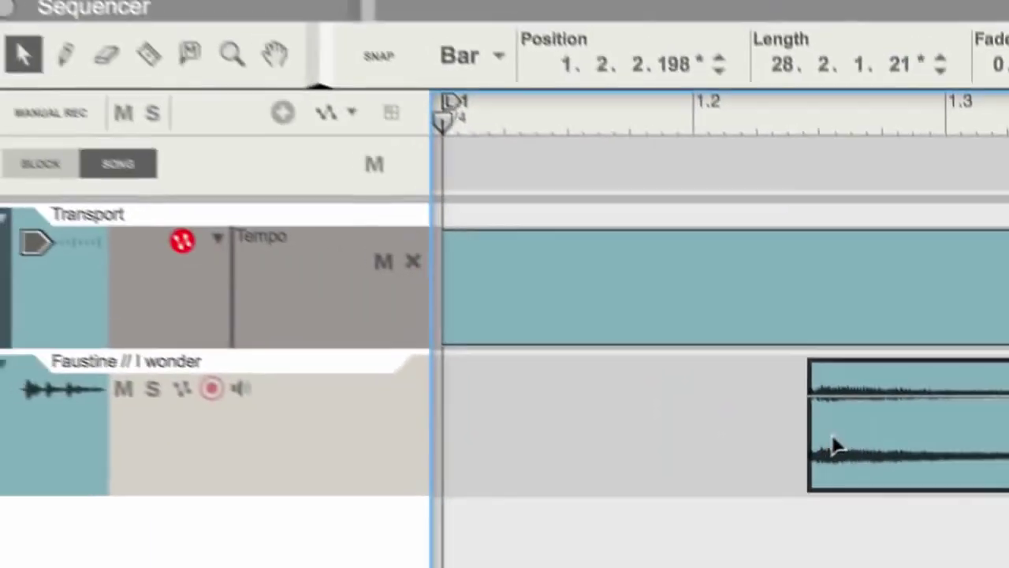
{"action": "left_click_drag", "start_coordinate": [812, 457], "coordinate": [458, 461]}
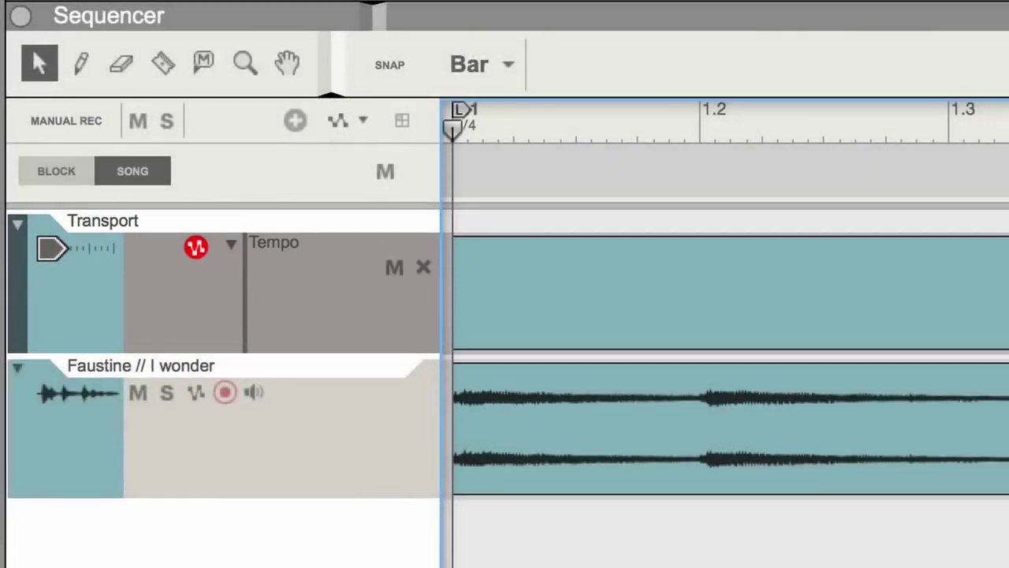
Open the tempo clip, keep 56 BPM as the start, and raise a breakpoint to 64.
{"action": "double_click", "coordinate": [534, 309]}
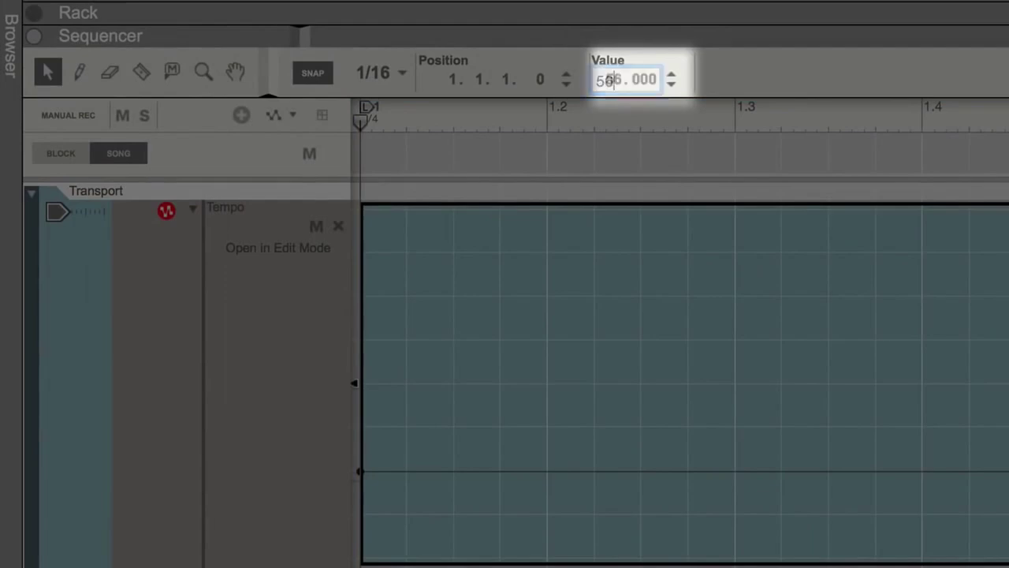
{"action": "key", "text": "Return"}
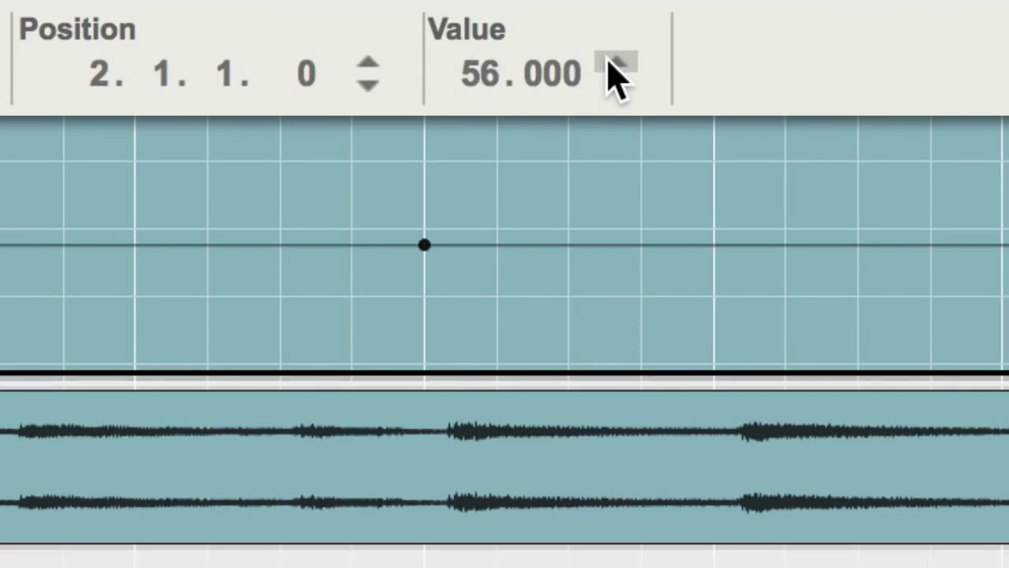
{"action": "left_click", "coordinate": [612, 63]}
{"action": "left_click", "coordinate": [612, 63]}
{"action": "left_click", "coordinate": [612, 64]}
{"action": "left_click", "coordinate": [612, 63]}
{"action": "left_click", "coordinate": [612, 63]}
{"action": "left_click", "coordinate": [612, 63]}
{"action": "left_click", "coordinate": [612, 63]}
{"action": "left_click", "coordinate": [614, 63]}
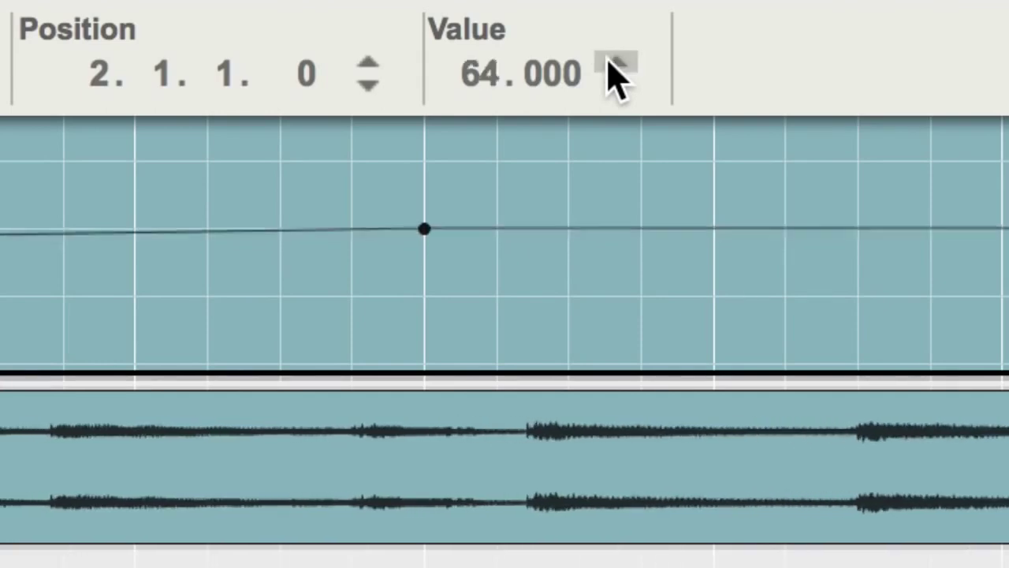
Lower that tempo breakpoint back down to 57 BPM.
{"action": "left_click", "coordinate": [614, 85]}
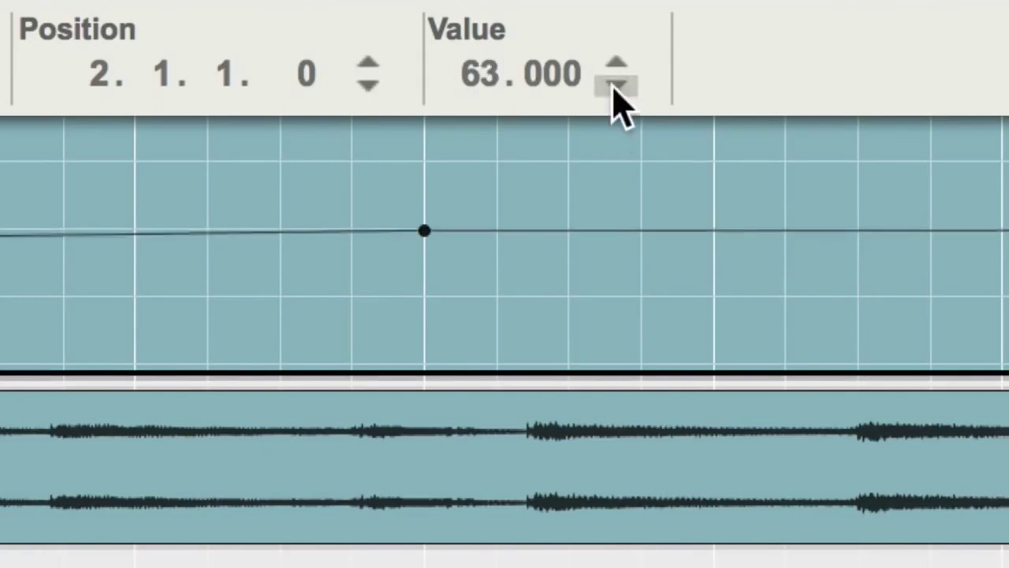
{"action": "left_click", "coordinate": [615, 85]}
{"action": "left_click", "coordinate": [614, 85]}
{"action": "left_click", "coordinate": [615, 86]}
{"action": "left_click", "coordinate": [614, 85]}
{"action": "left_click", "coordinate": [615, 86]}
{"action": "left_click", "coordinate": [615, 86]}
{"action": "left_click", "coordinate": [614, 85]}
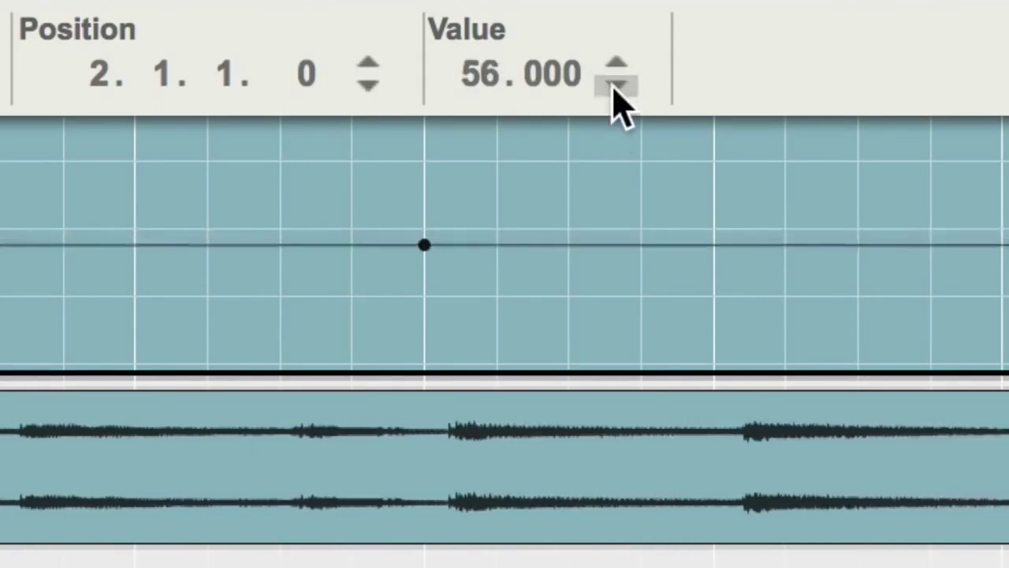
{"action": "left_click", "coordinate": [614, 85]}
{"action": "left_click", "coordinate": [614, 85]}
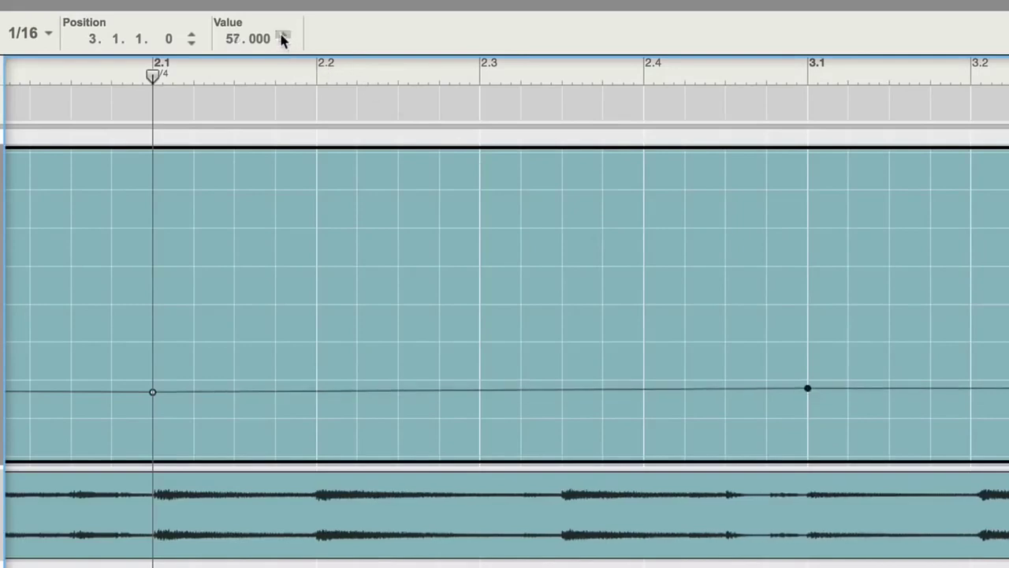
{"action": "scroll", "coordinate": [800, 245], "scroll_direction": "right", "scroll_amount": 10}
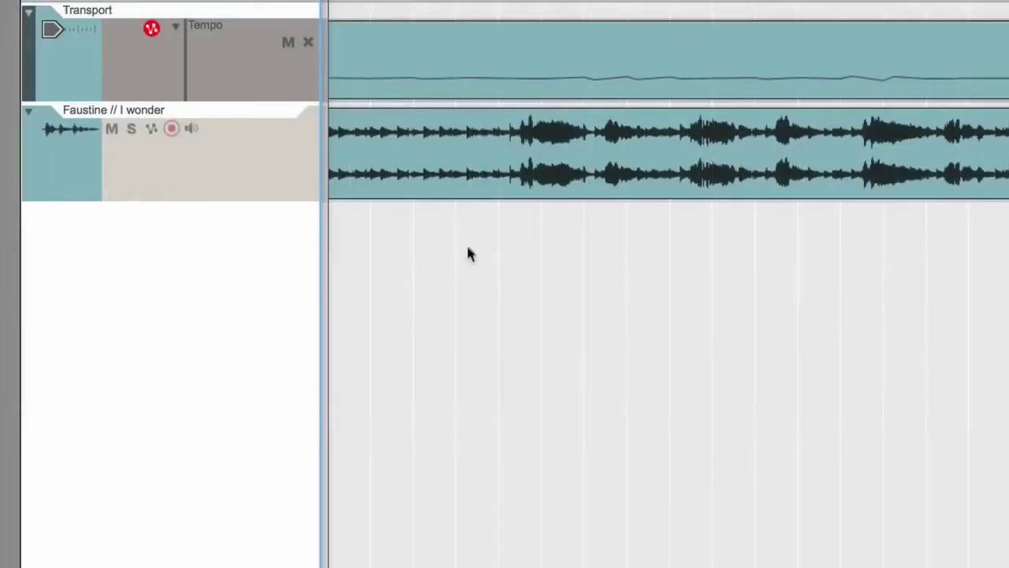
Use Bounce Clips to New Recordings on the vocal clip, then Enable Stretch on the bounced clip.
{"action": "right_click", "coordinate": [509, 164]}
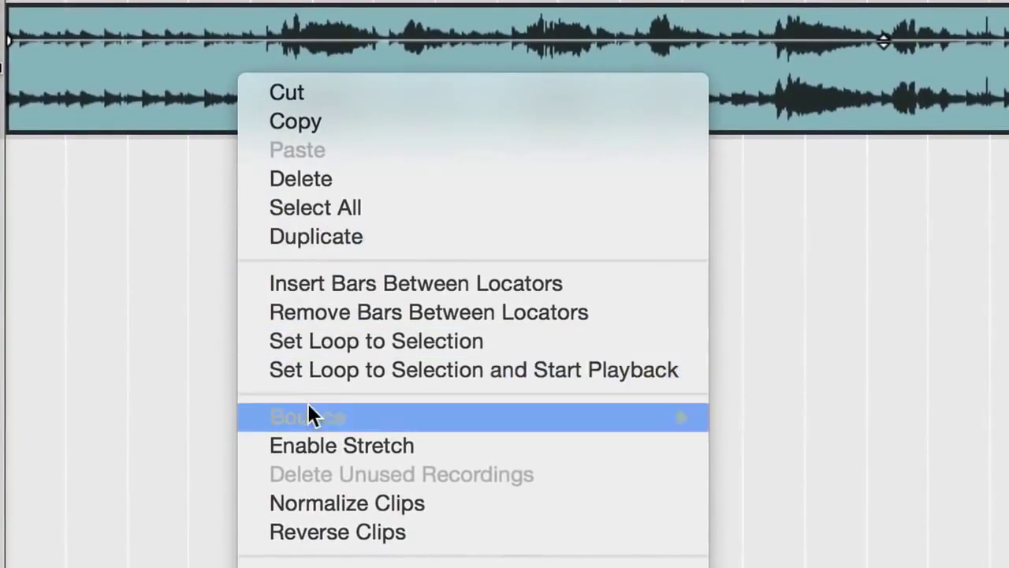
{"action": "mouse_move", "coordinate": [312, 414]}
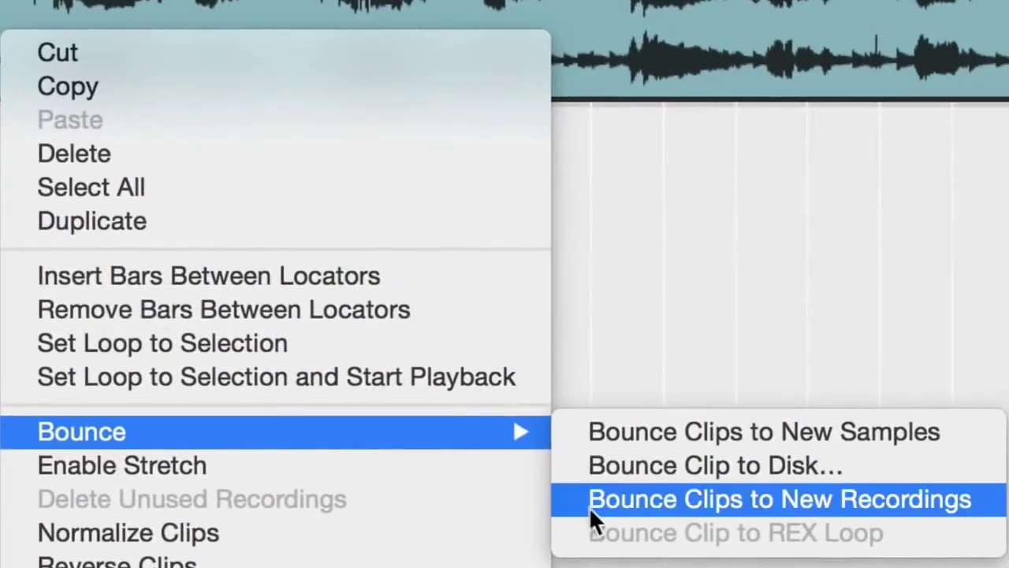
{"action": "left_click", "coordinate": [605, 510]}
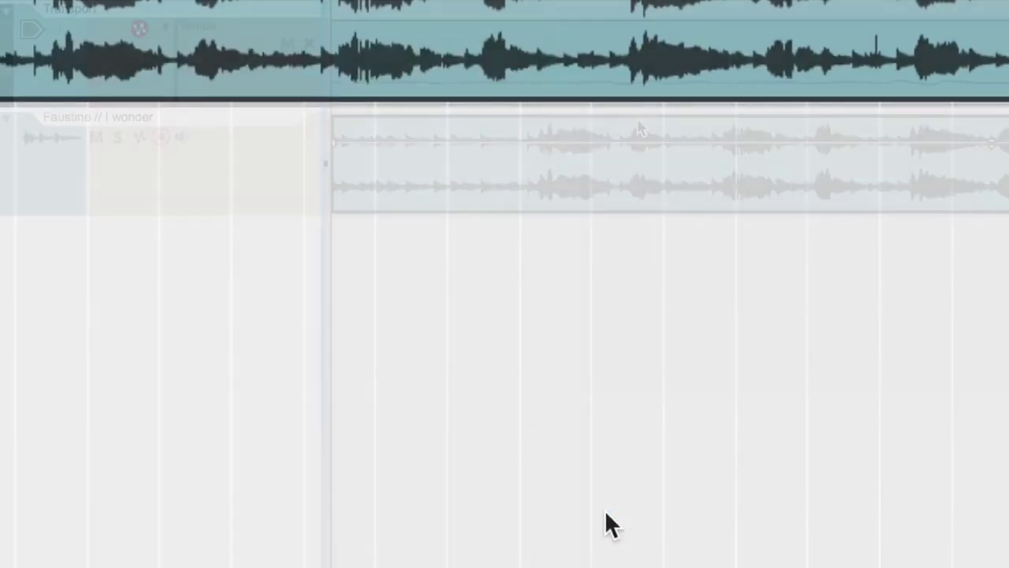
{"action": "right_click", "coordinate": [629, 112]}
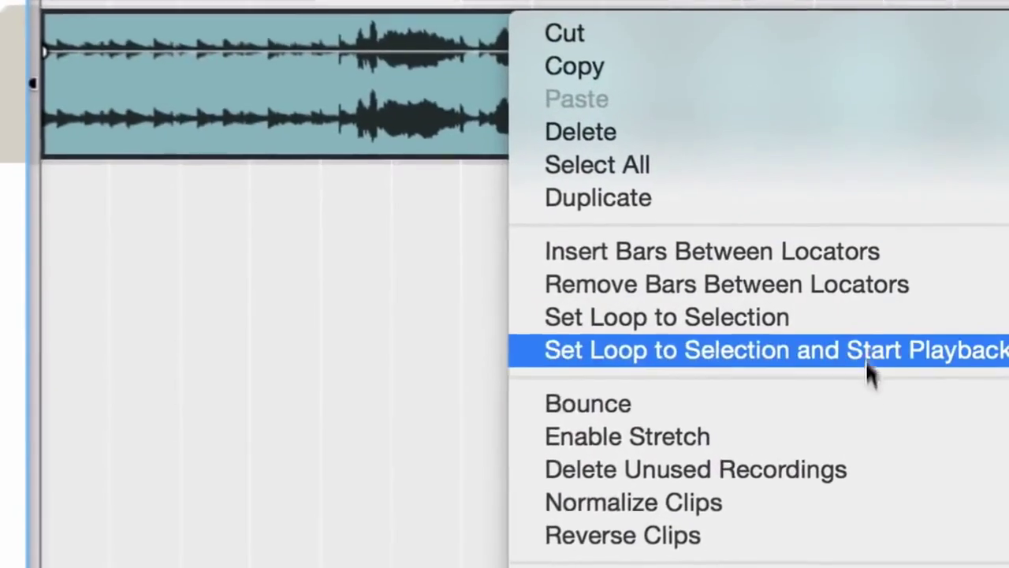
{"action": "left_click", "coordinate": [857, 432]}
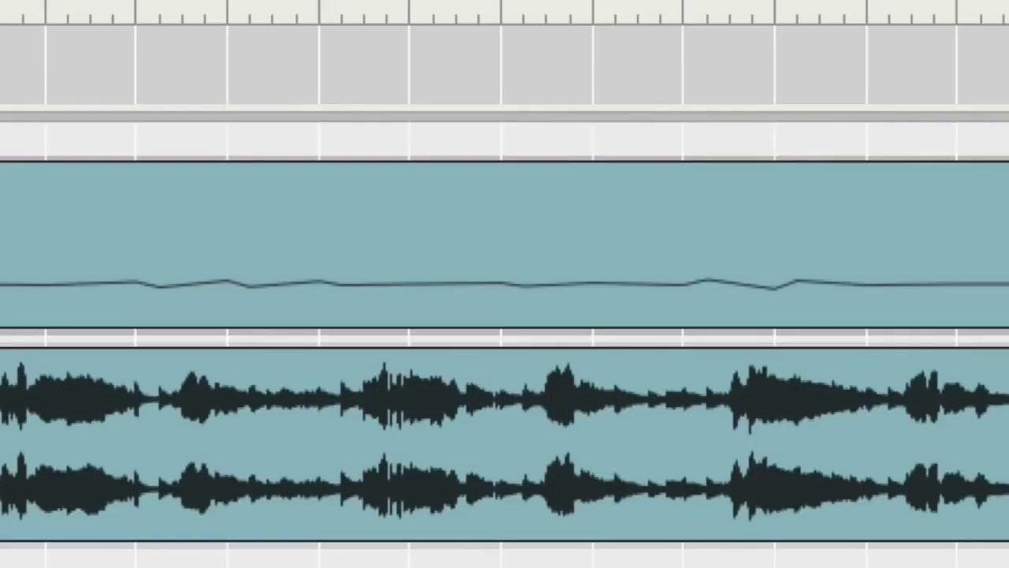
Delete the Tempo lane with its data, play the song, and raise the tempo from 56 to 62 BPM.
{"action": "left_click", "coordinate": [461, 295]}
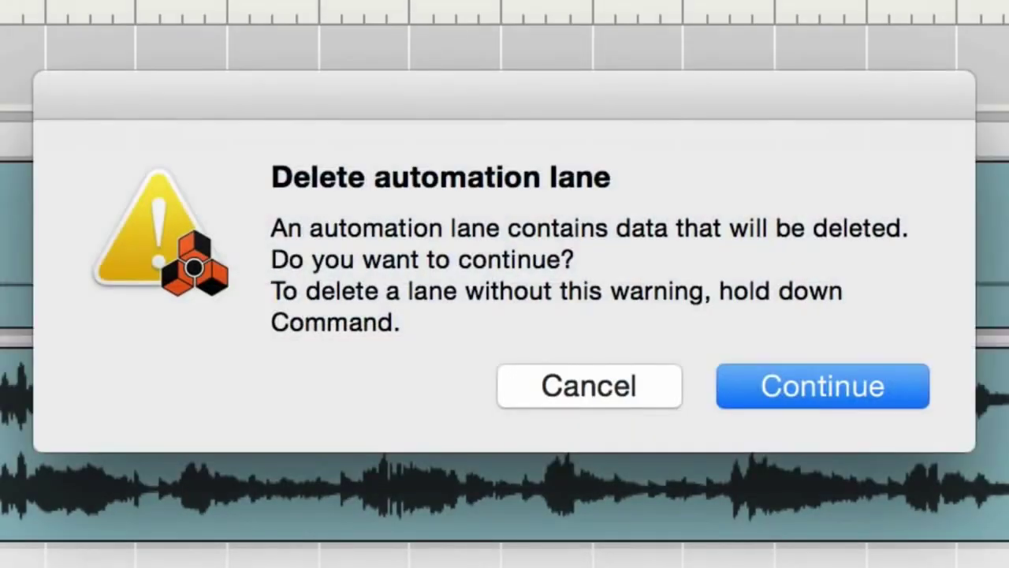
{"action": "left_click", "coordinate": [789, 418]}
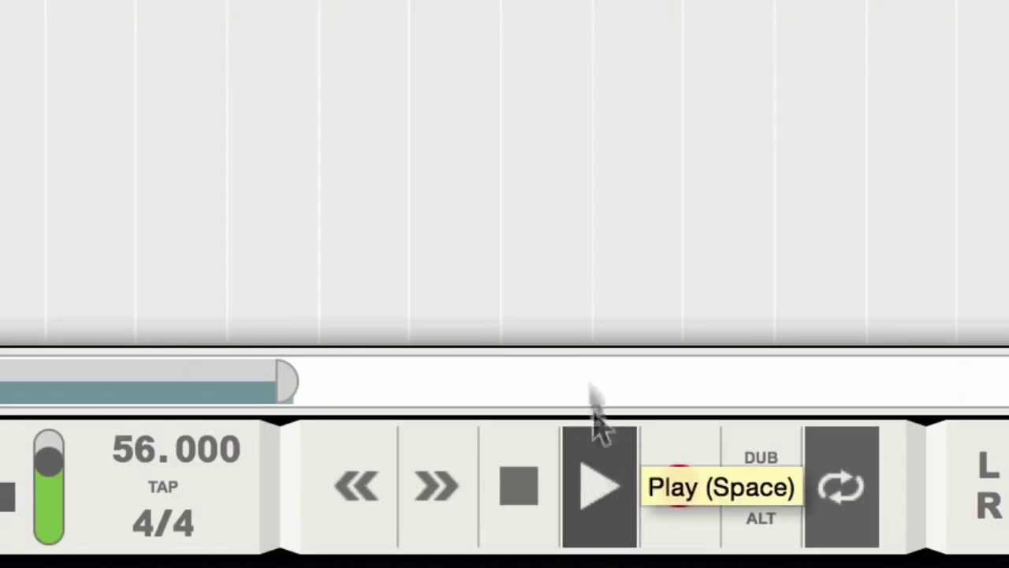
{"action": "left_click", "coordinate": [599, 442]}
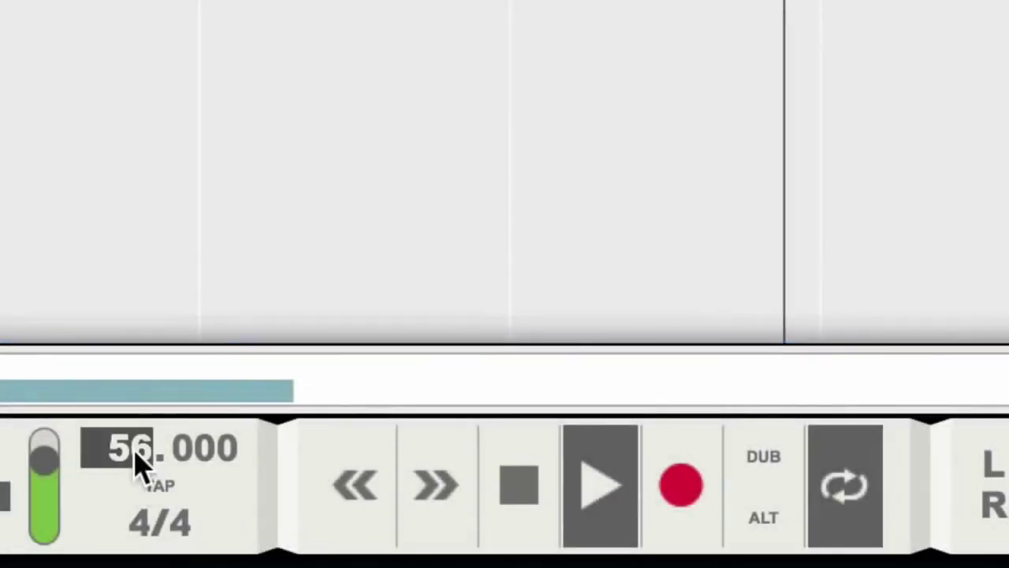
{"action": "left_click_drag", "start_coordinate": [138, 462], "coordinate": [134, 394]}
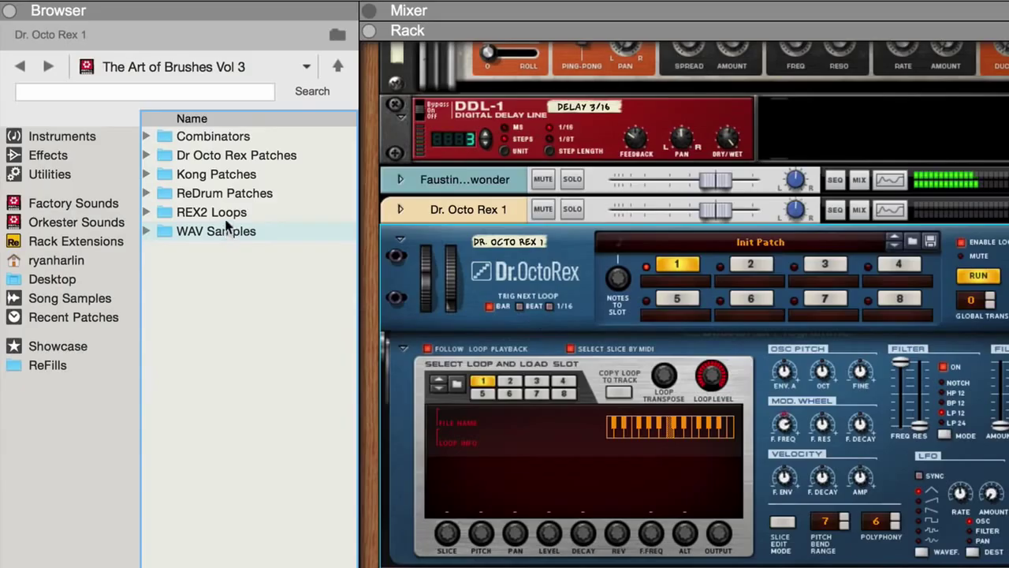
Load the 70_Stir_SN_SN_05 REX2 loop into Dr. OctoRex and add a Re-Tron to the rack.
{"action": "double_click", "coordinate": [225, 213]}
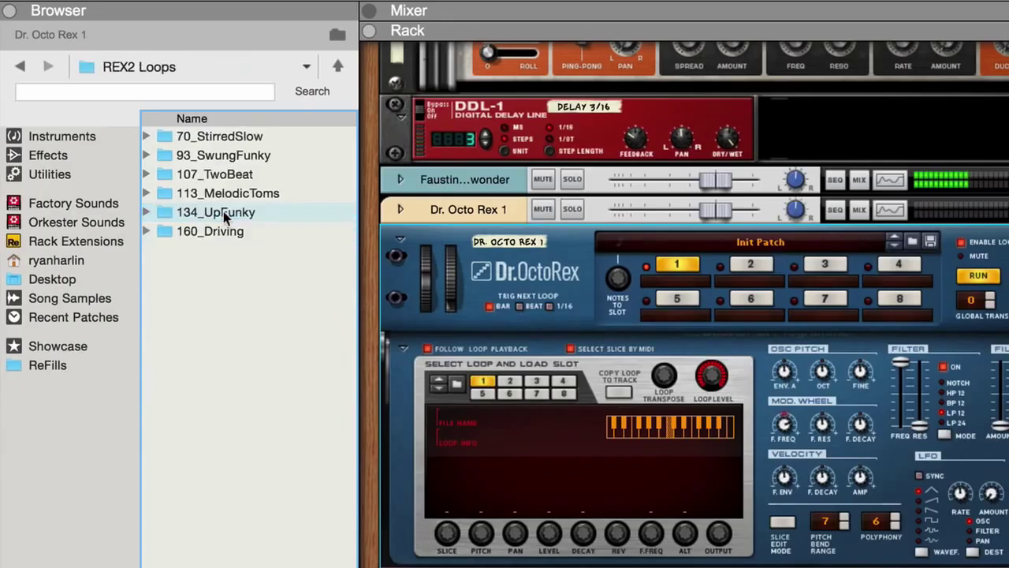
{"action": "double_click", "coordinate": [214, 138]}
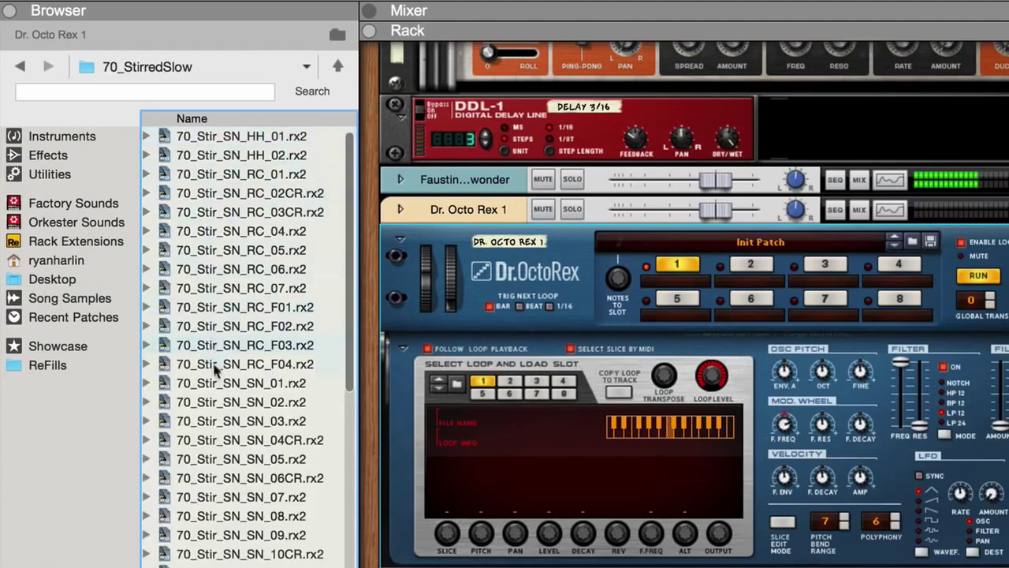
{"action": "left_click_drag", "start_coordinate": [240, 463], "coordinate": [546, 477]}
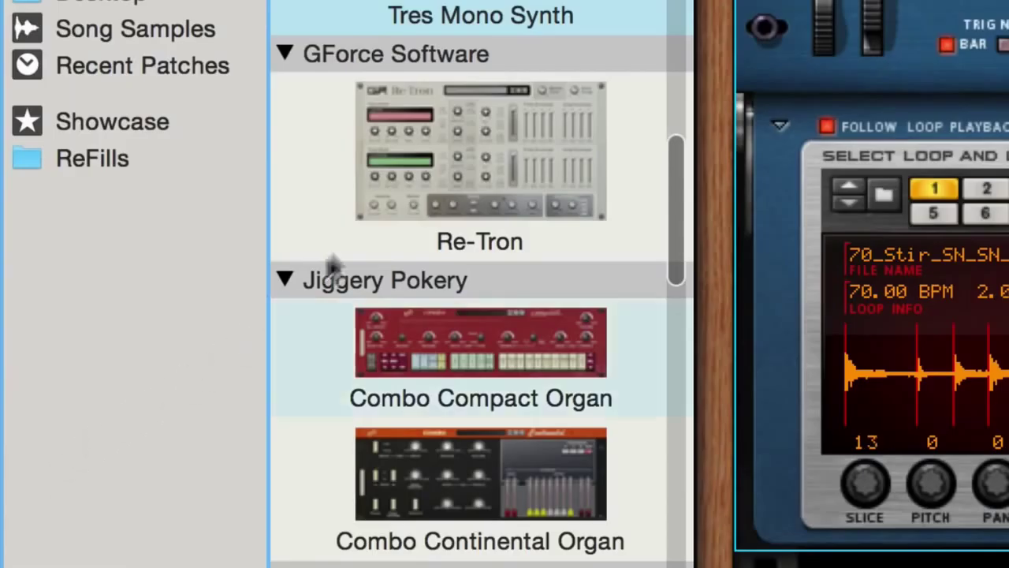
{"action": "left_click_drag", "start_coordinate": [444, 178], "coordinate": [244, 365]}
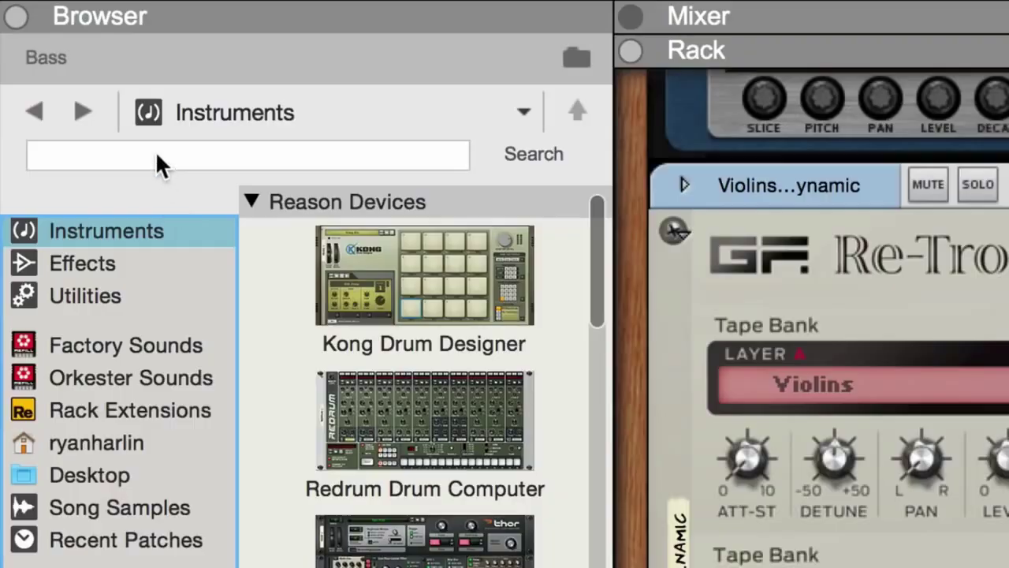
Search the Browser for 'ra' and add a Radical Piano to the rack.
{"action": "left_click", "coordinate": [155, 161]}
{"action": "type", "text": "rad"}
{"action": "key", "text": "Return"}
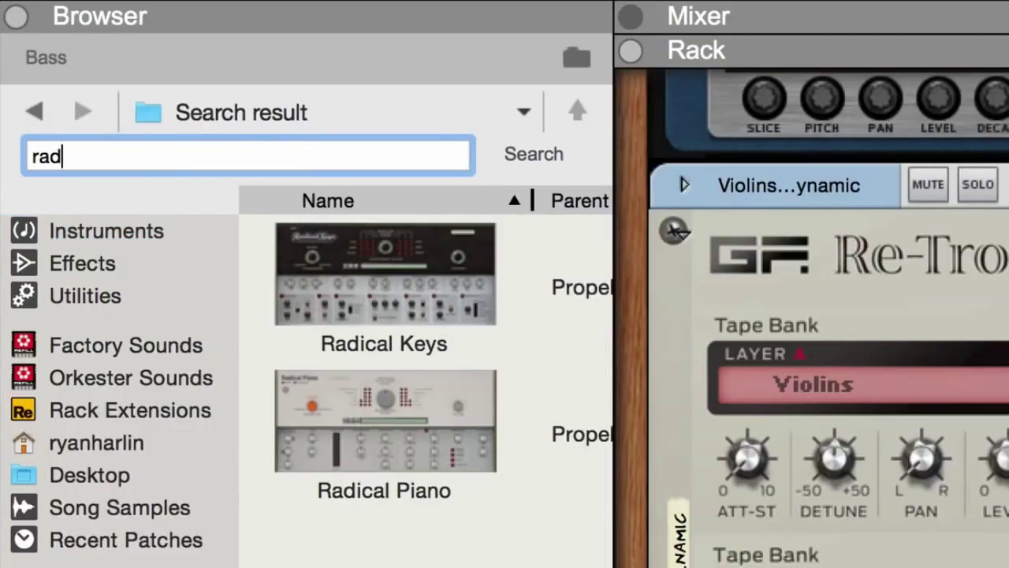
{"action": "left_click", "coordinate": [428, 462]}
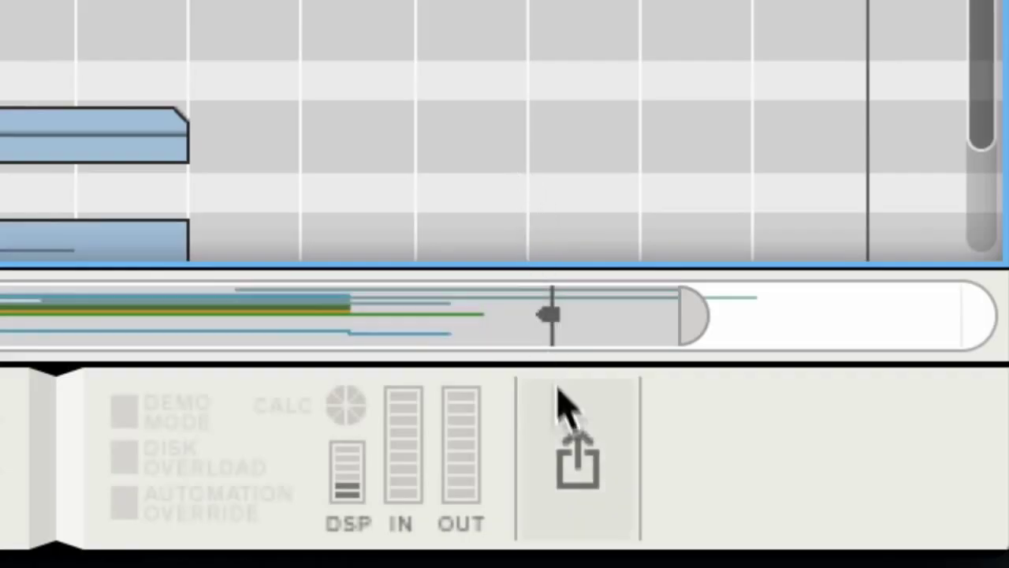
Drop the whole song (start to end marker) to Propellerhead as the I wonder (Produced) mix, then lower one envelope point slightly.
{"action": "left_click", "coordinate": [565, 445]}
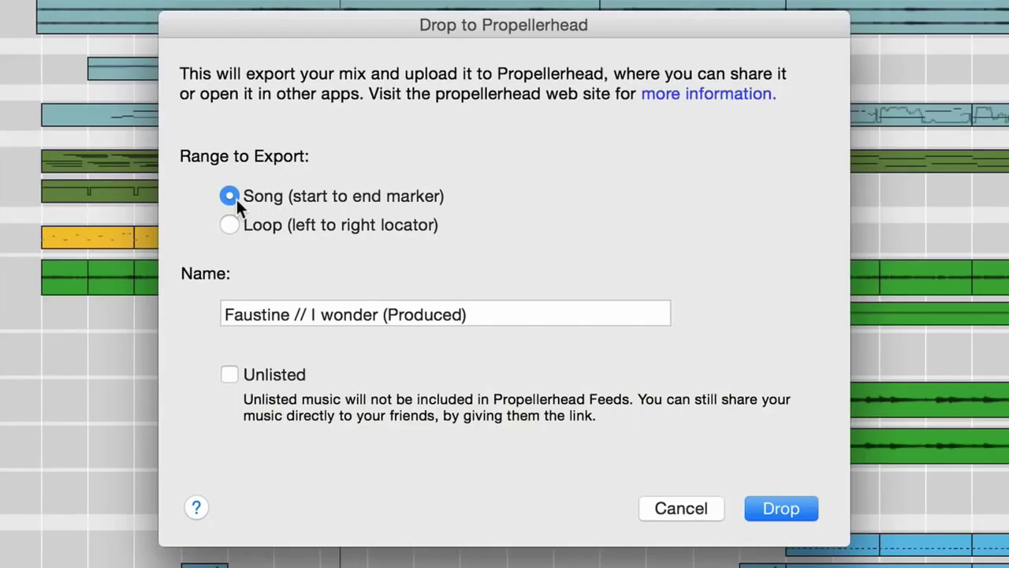
{"action": "left_click", "coordinate": [762, 514]}
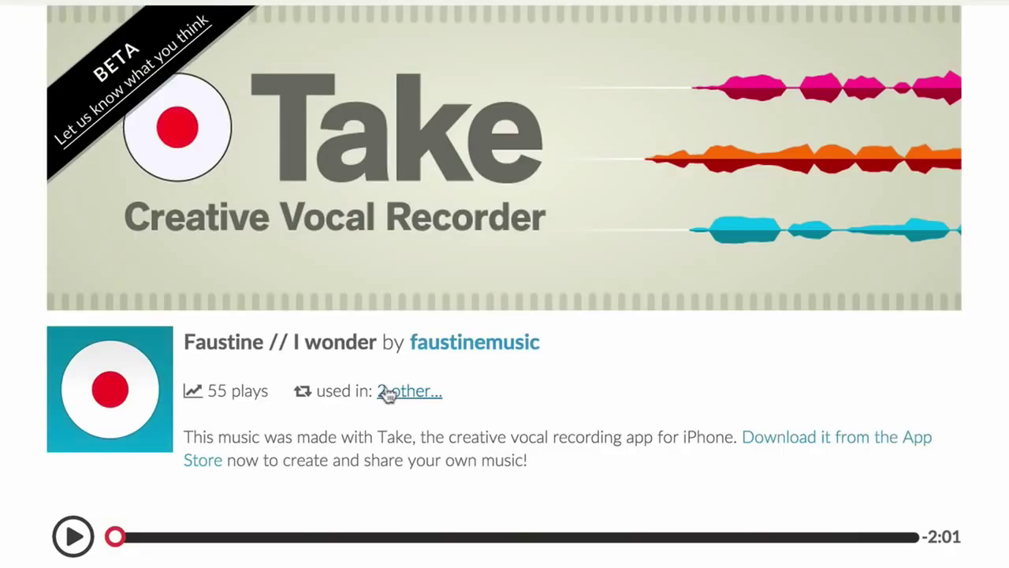
{"action": "left_click", "coordinate": [386, 394]}
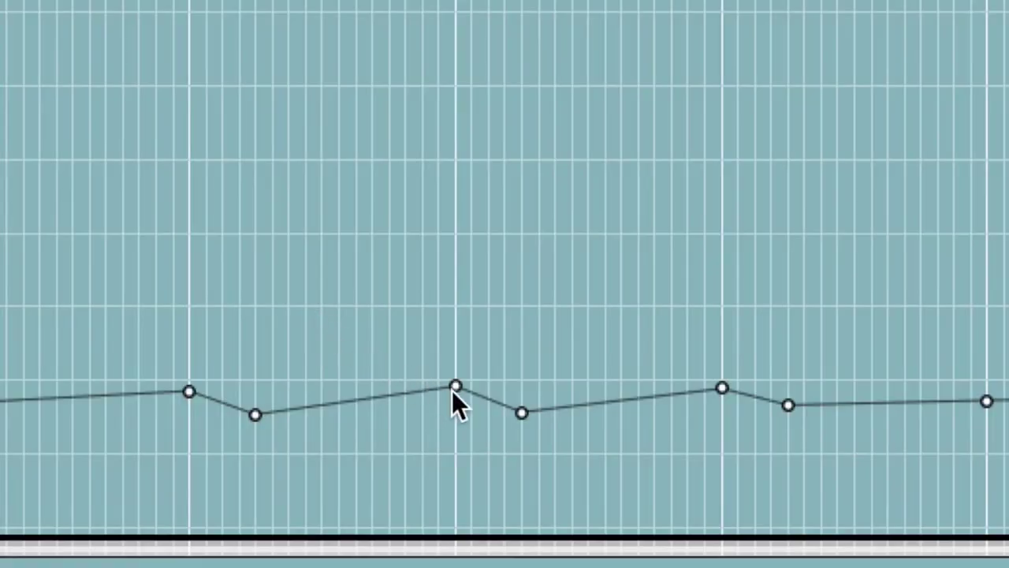
{"action": "left_click_drag", "start_coordinate": [456, 386], "coordinate": [449, 393]}
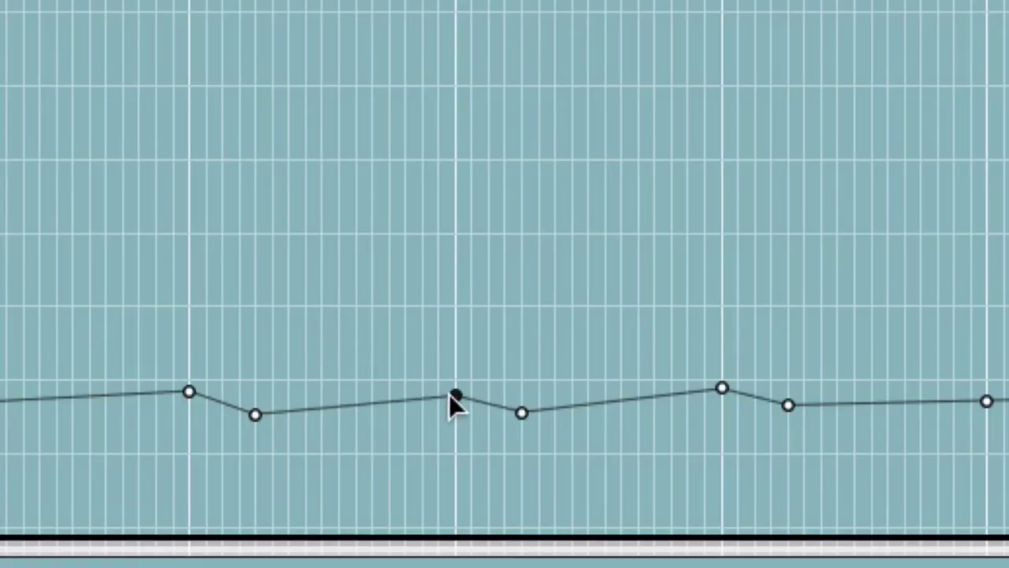